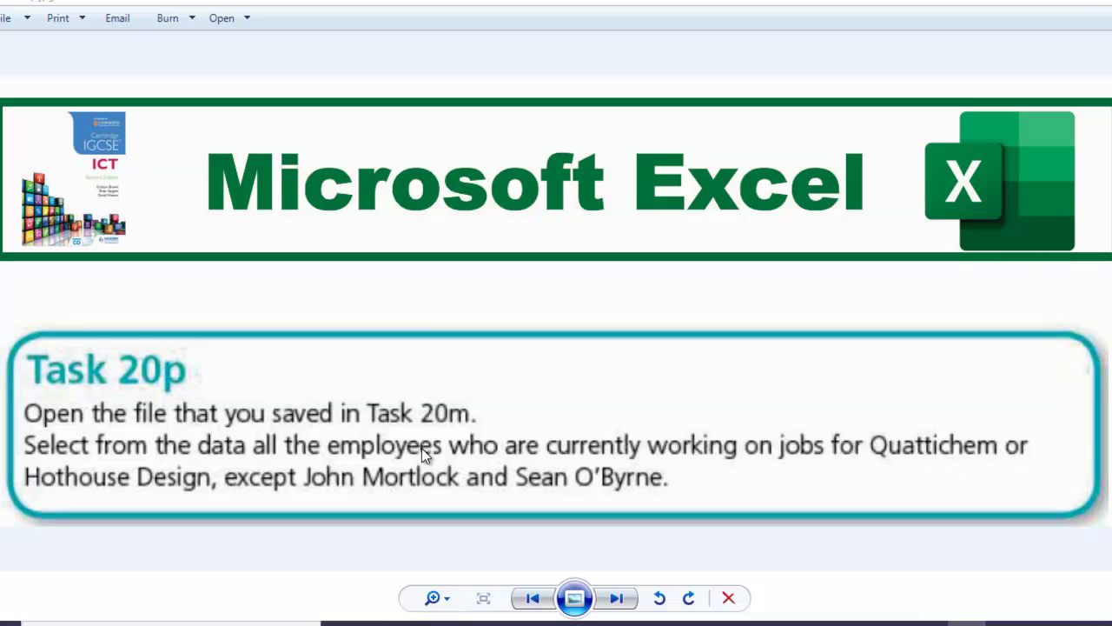
Delete the yellow VLOOKUP note and autofit column A to the full names.
{"action": "left_click", "coordinate": [545, 622]}
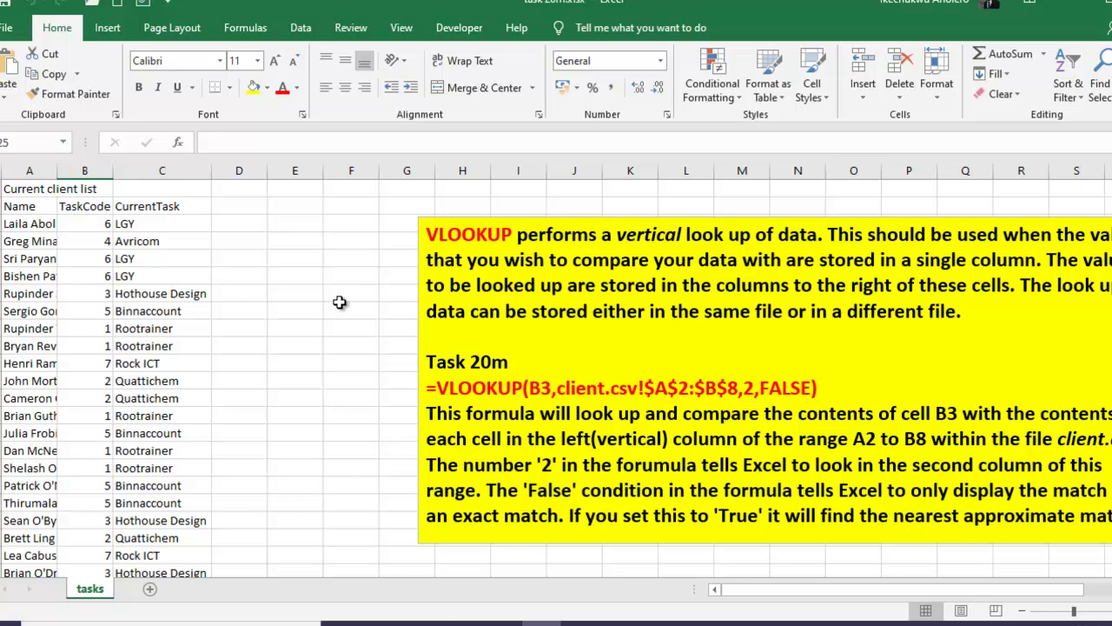
{"action": "left_click", "coordinate": [556, 219]}
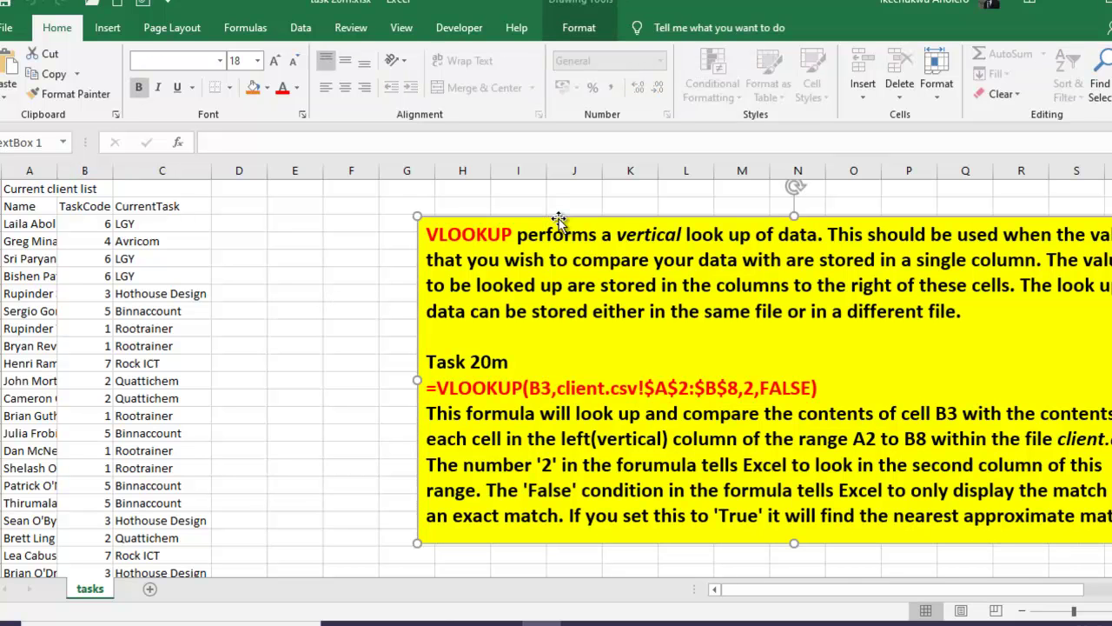
{"action": "key", "text": "Delete"}
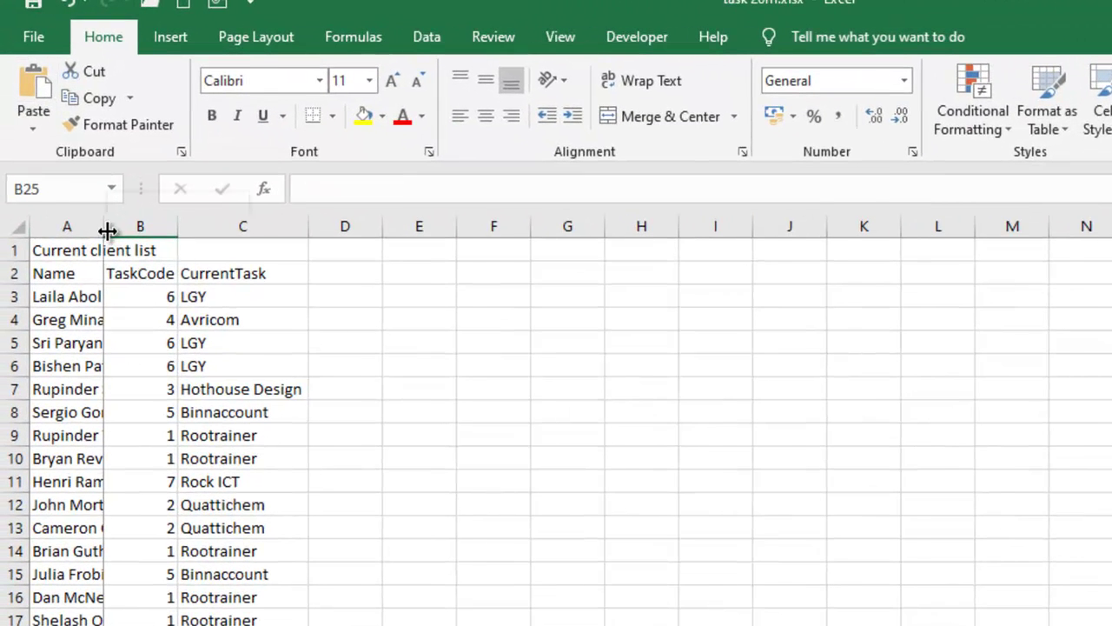
{"action": "double_click", "coordinate": [104, 226]}
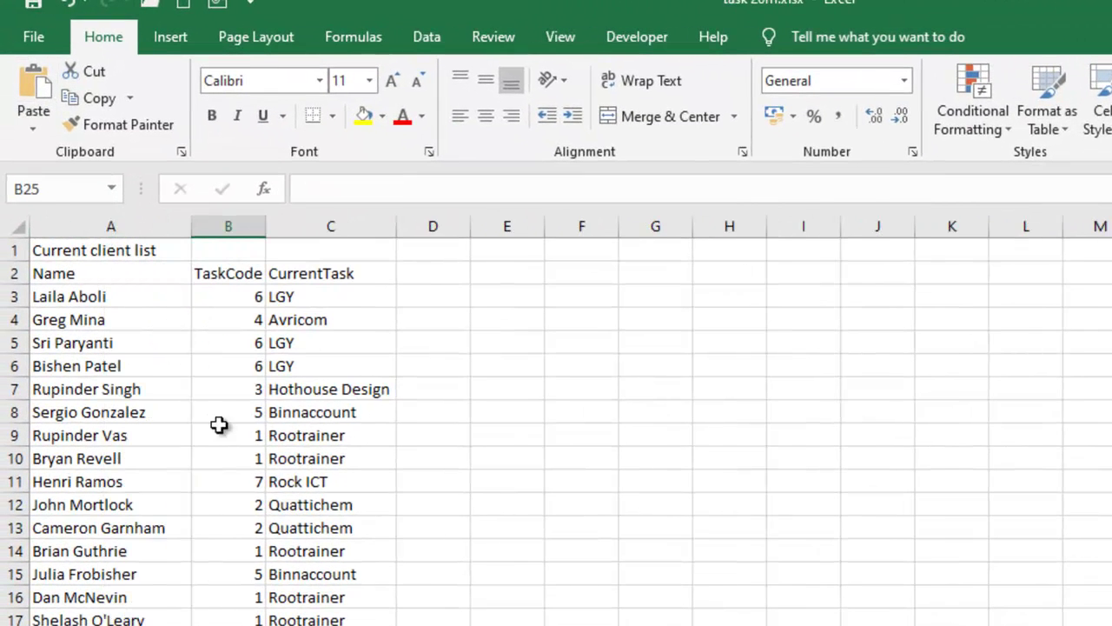
Save the workbook as 'task 20p' in the Microsoft Excel folder.
{"action": "left_click", "coordinate": [31, 35]}
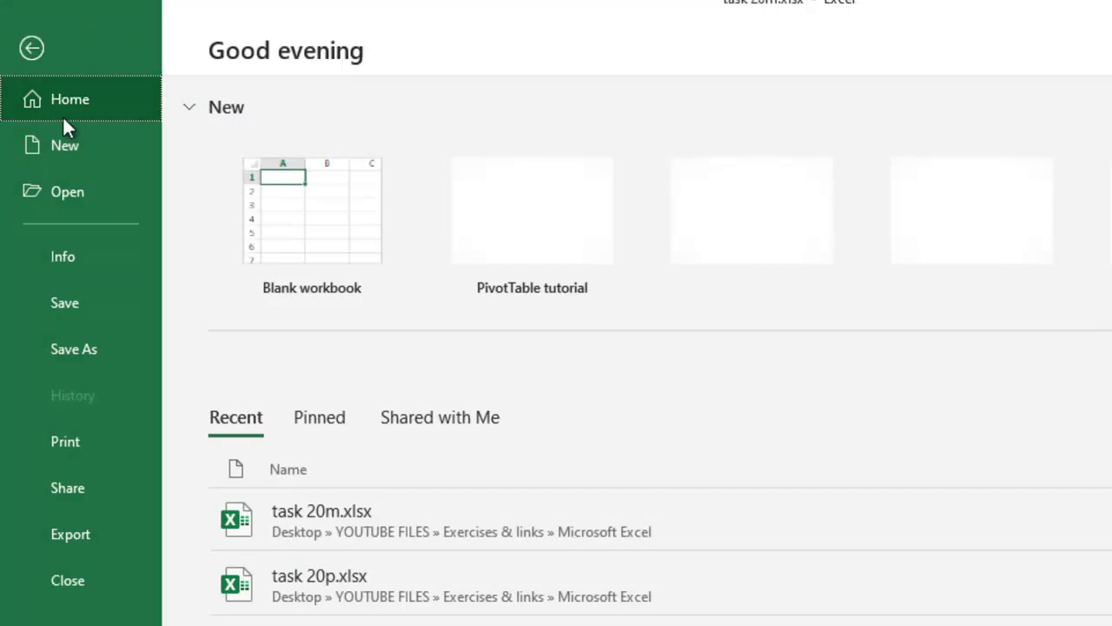
{"action": "left_click", "coordinate": [86, 348]}
{"action": "left_click", "coordinate": [306, 416]}
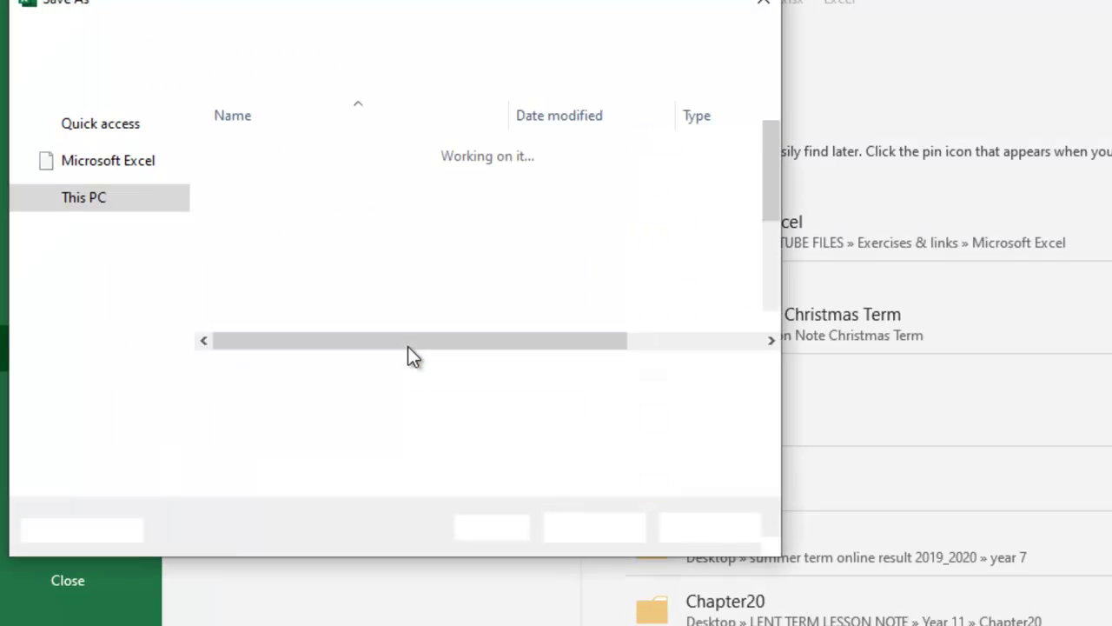
{"action": "left_click", "coordinate": [290, 376]}
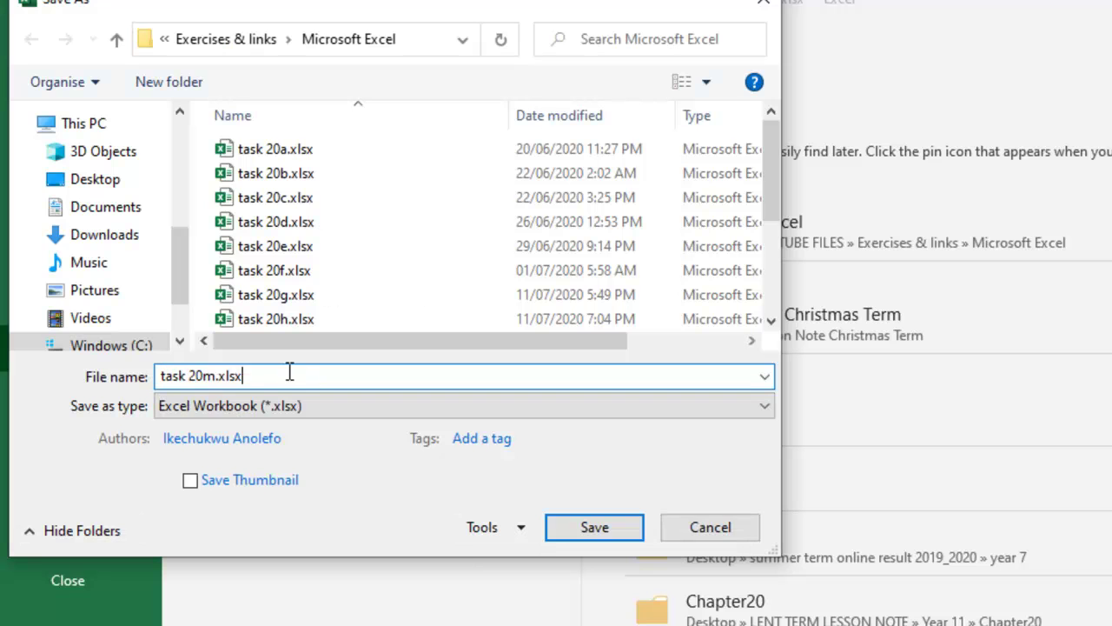
{"action": "key", "text": "BackSpace"}
{"action": "key", "text": "BackSpace"}
{"action": "key", "text": "BackSpace"}
{"action": "key", "text": "BackSpace"}
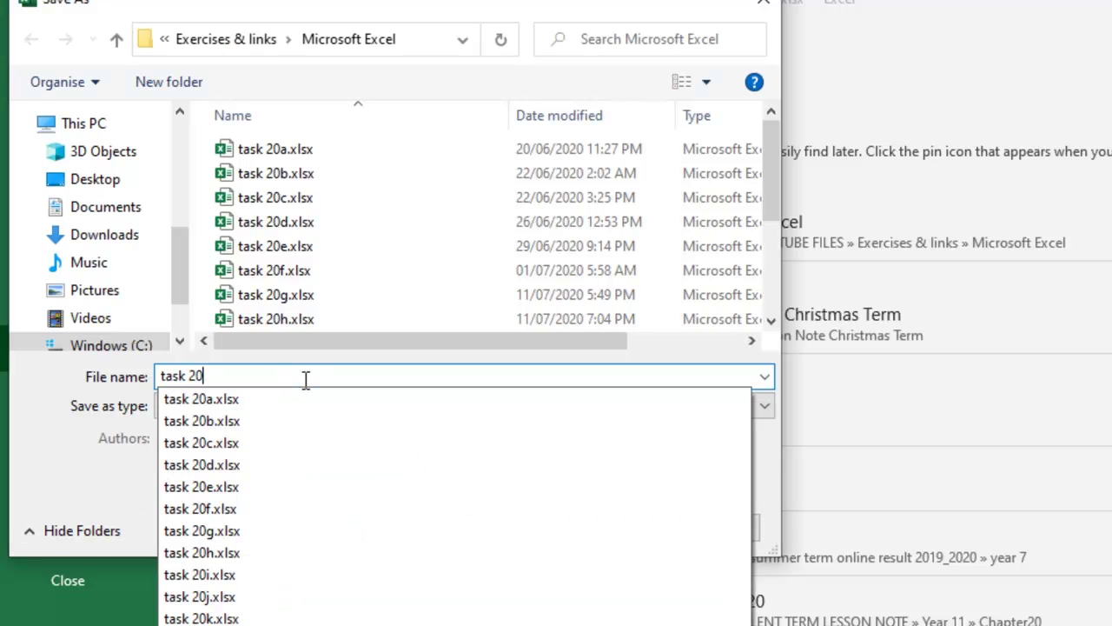
{"action": "type", "text": "p"}
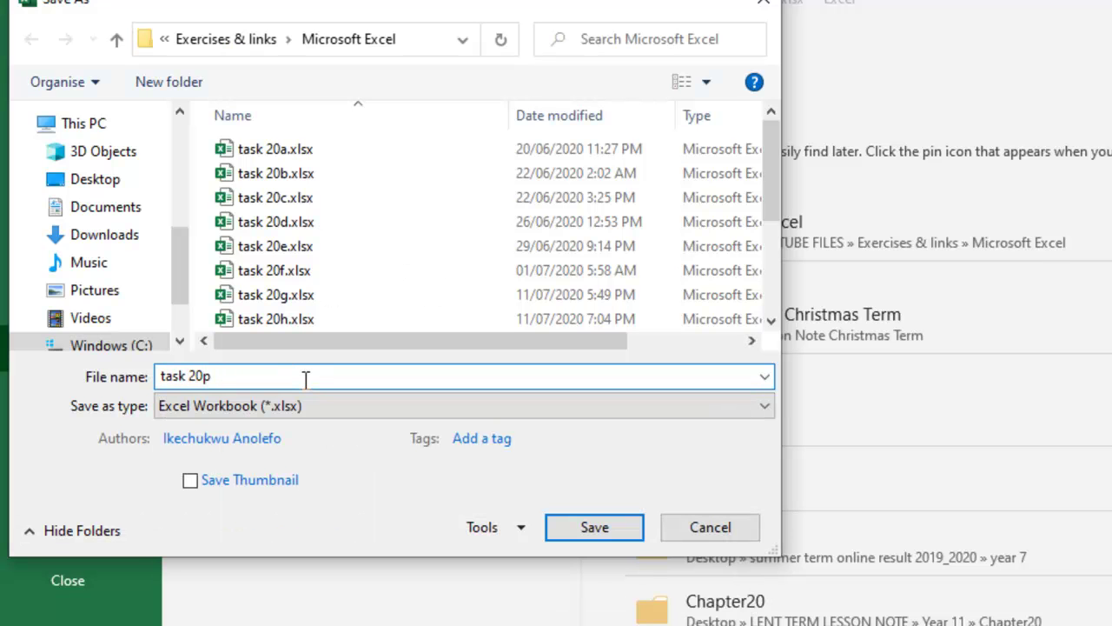
{"action": "left_click", "coordinate": [593, 525]}
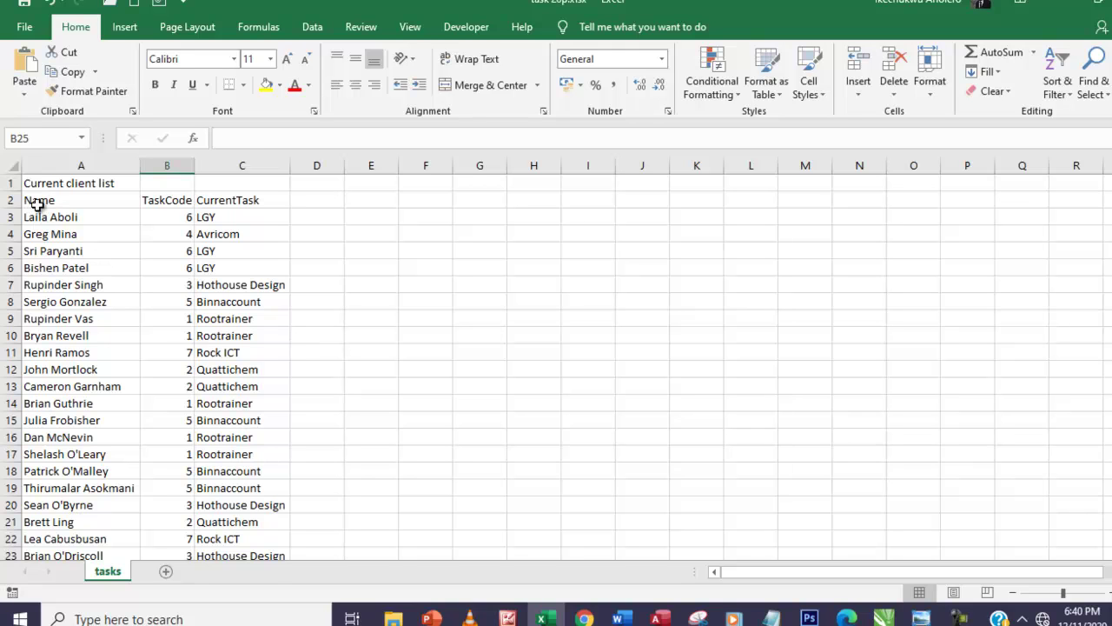
Turn on filter dropdowns for the client list's header row via Sort & Filter.
{"action": "mouse_move", "coordinate": [35, 204]}
{"action": "left_mouse_down"}
{"action": "mouse_move", "coordinate": [161, 218]}
{"action": "mouse_move", "coordinate": [248, 522]}
{"action": "left_mouse_up"}
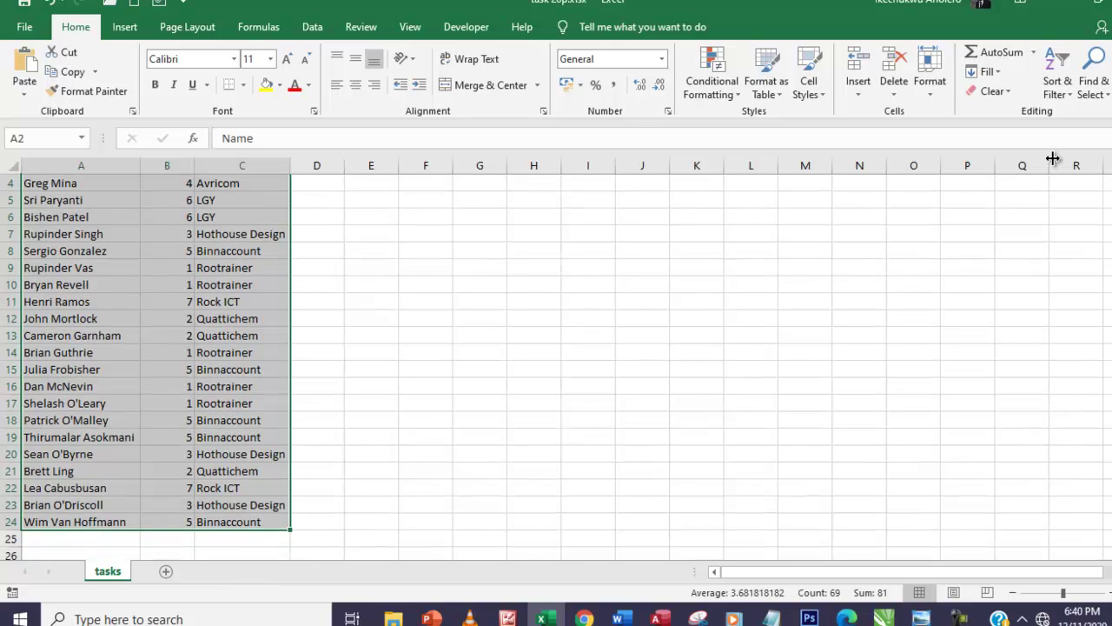
{"action": "left_click", "coordinate": [1067, 94]}
{"action": "left_click", "coordinate": [1062, 183]}
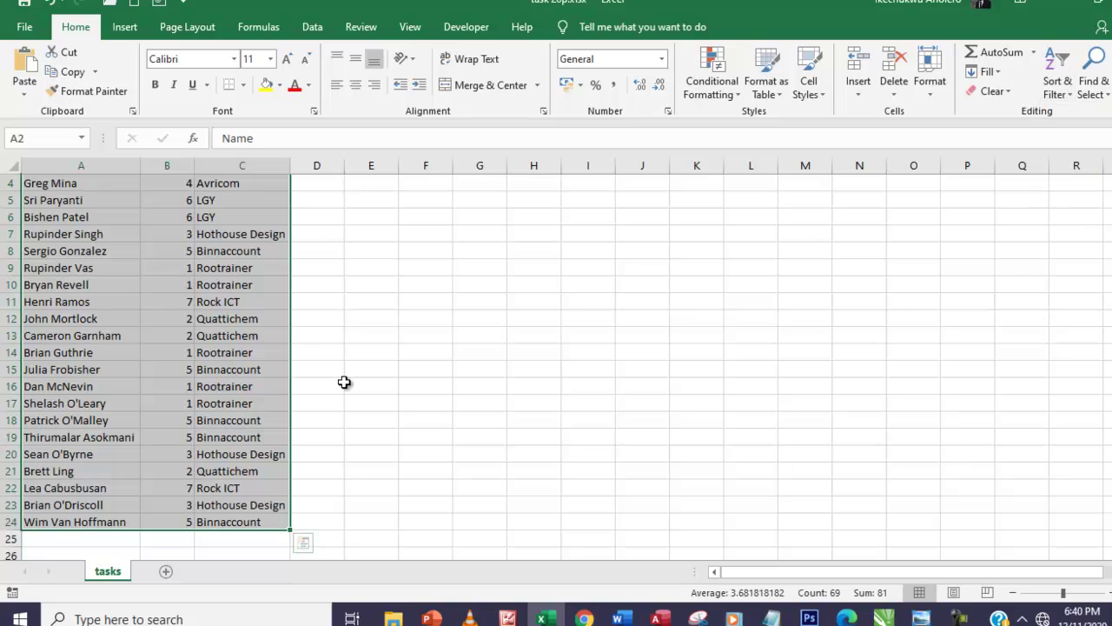
{"action": "scroll", "coordinate": [345, 383], "scroll_direction": "up", "scroll_amount": 1}
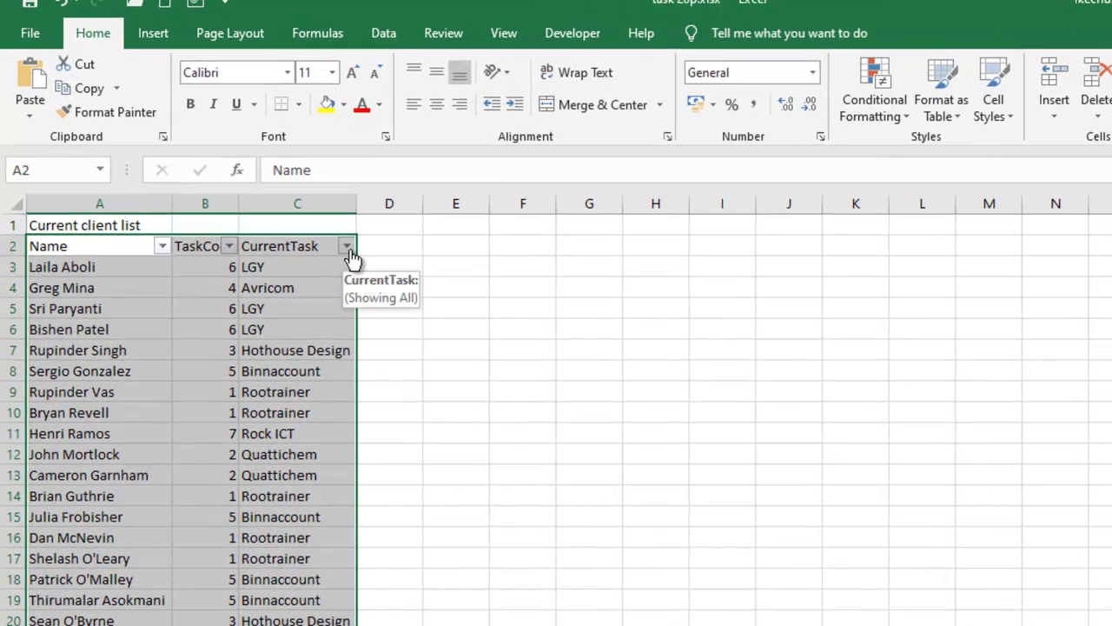
Open a custom 'equals' text filter on CurrentTask, leaving every task ticked.
{"action": "left_click", "coordinate": [348, 251]}
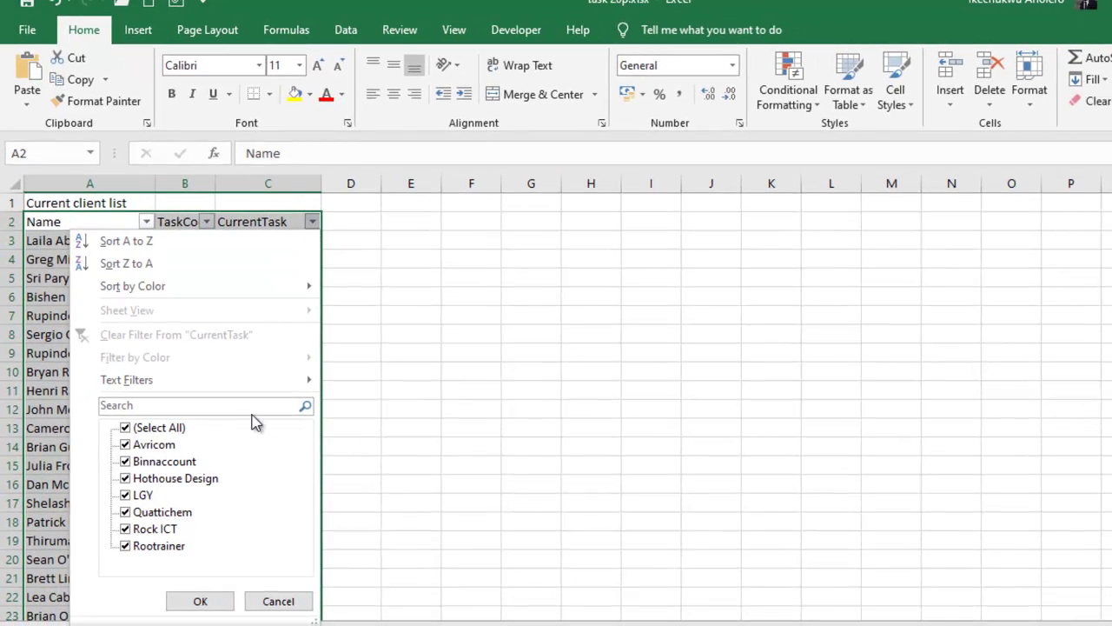
{"action": "left_click", "coordinate": [128, 428]}
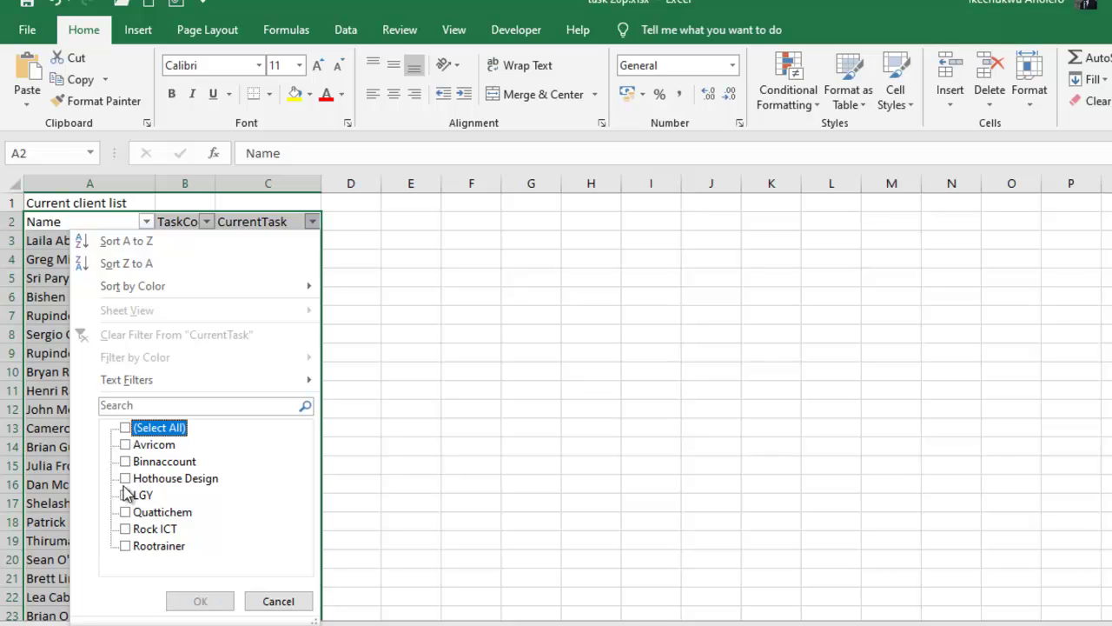
{"action": "left_click", "coordinate": [126, 479]}
{"action": "left_click", "coordinate": [126, 513]}
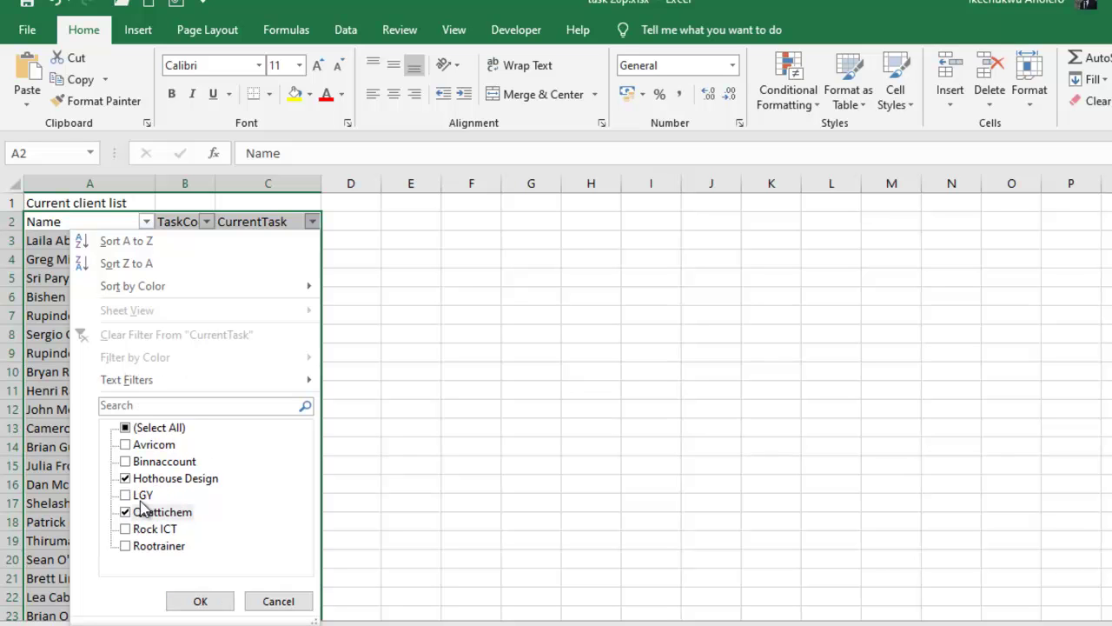
{"action": "left_click", "coordinate": [126, 428]}
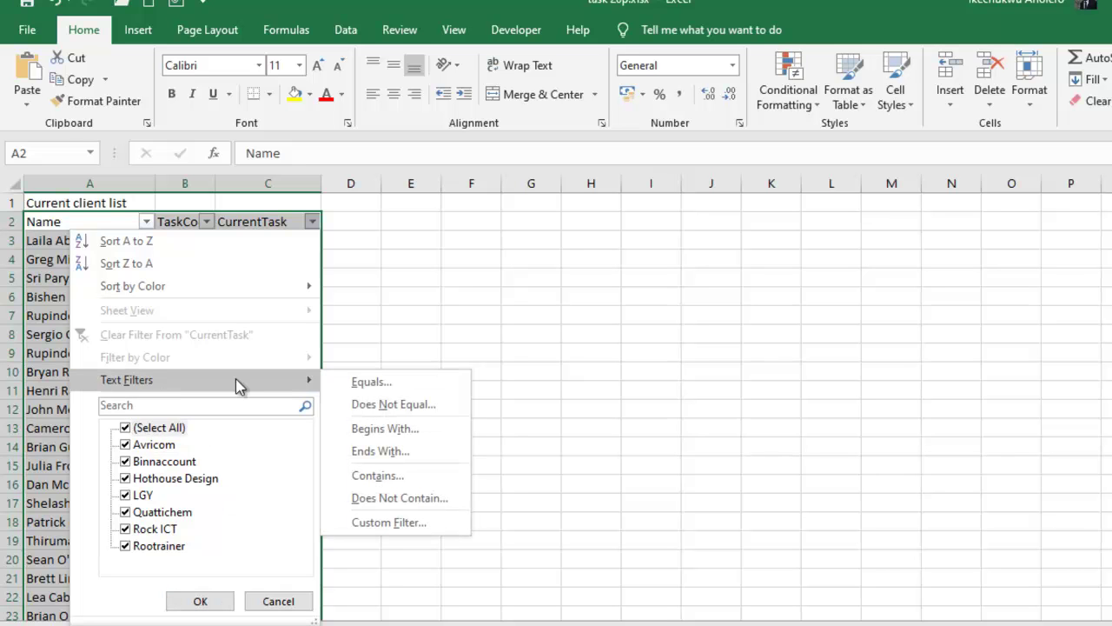
{"action": "mouse_move", "coordinate": [126, 379]}
{"action": "left_click", "coordinate": [372, 383]}
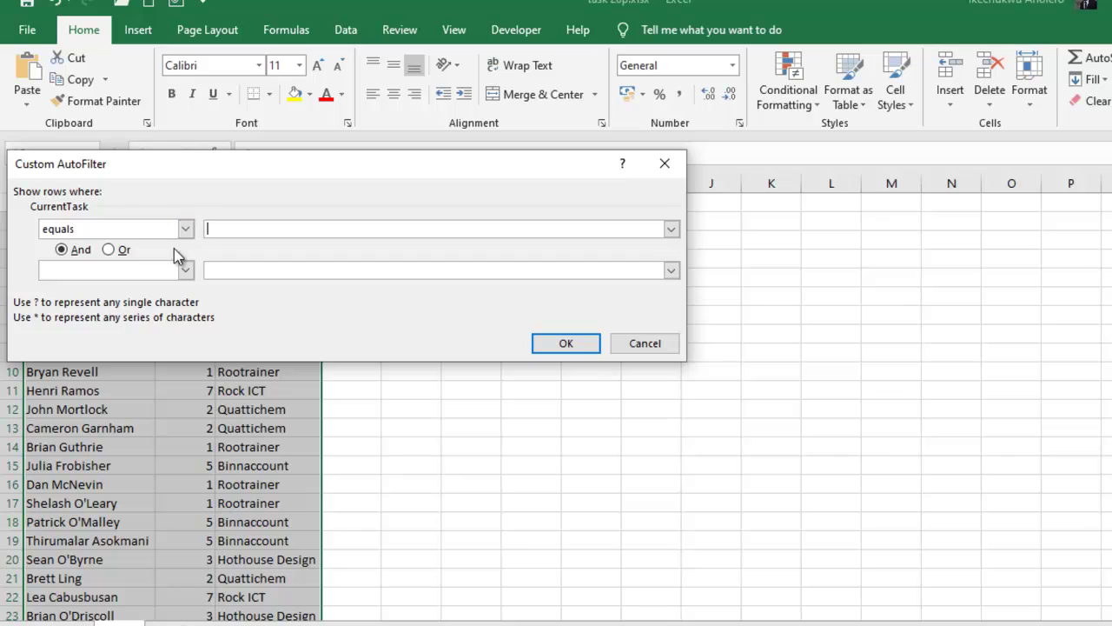
Set the first CurrentTask condition to equal Quattichem, joined with Or.
{"action": "left_click", "coordinate": [111, 251]}
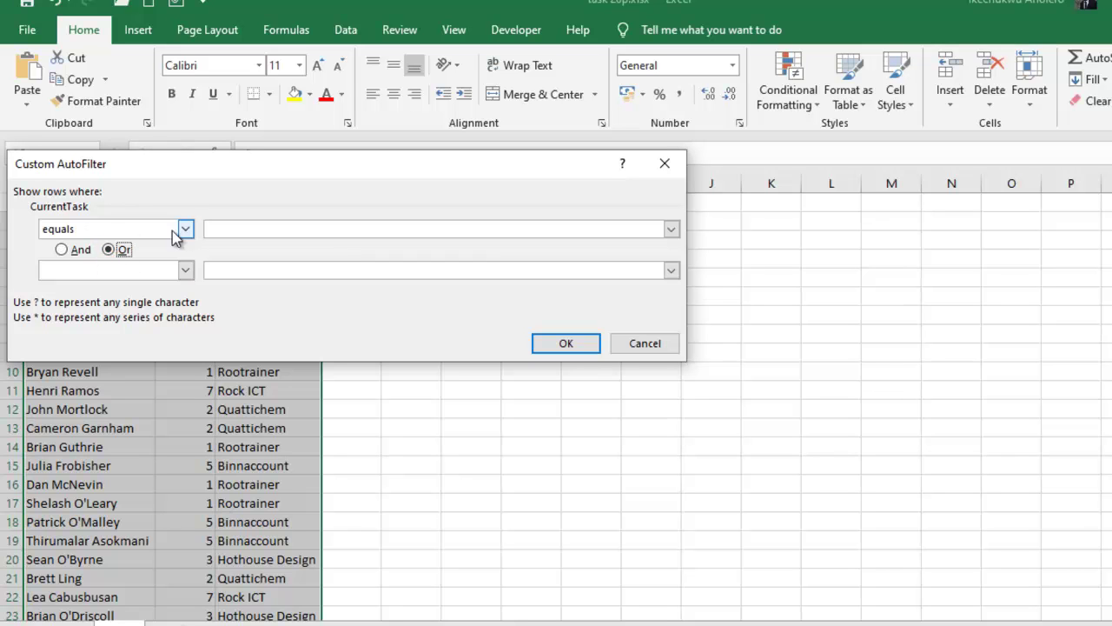
{"action": "left_click", "coordinate": [246, 228]}
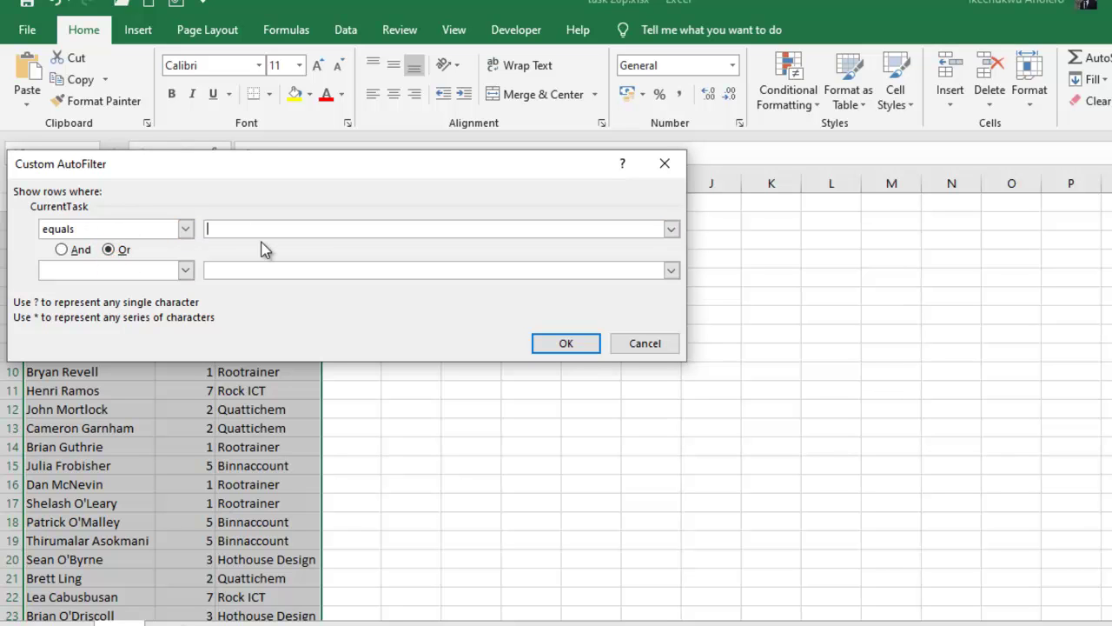
{"action": "left_click", "coordinate": [671, 229]}
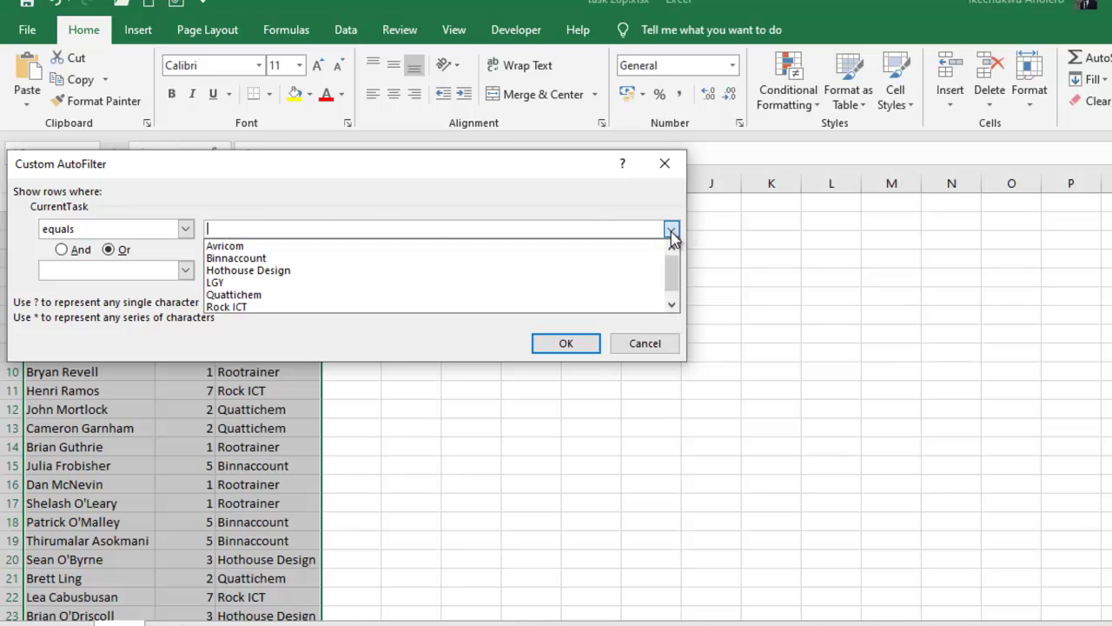
{"action": "left_click_drag", "start_coordinate": [671, 264], "coordinate": [672, 275]}
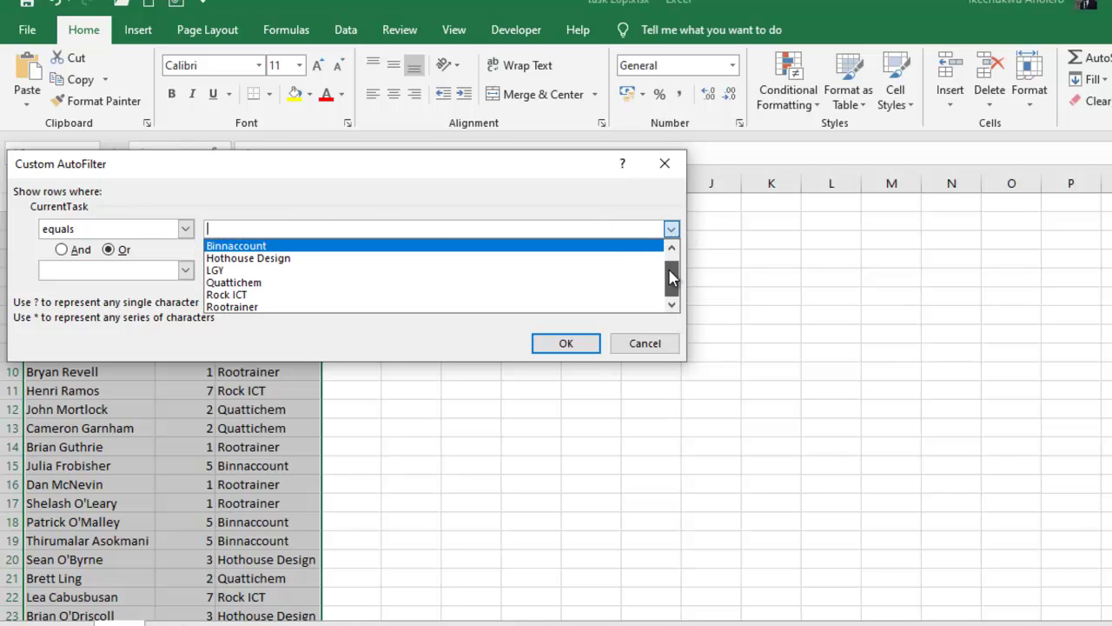
{"action": "scroll", "coordinate": [423, 281], "scroll_direction": "up", "scroll_amount": 1}
{"action": "left_click", "coordinate": [336, 290]}
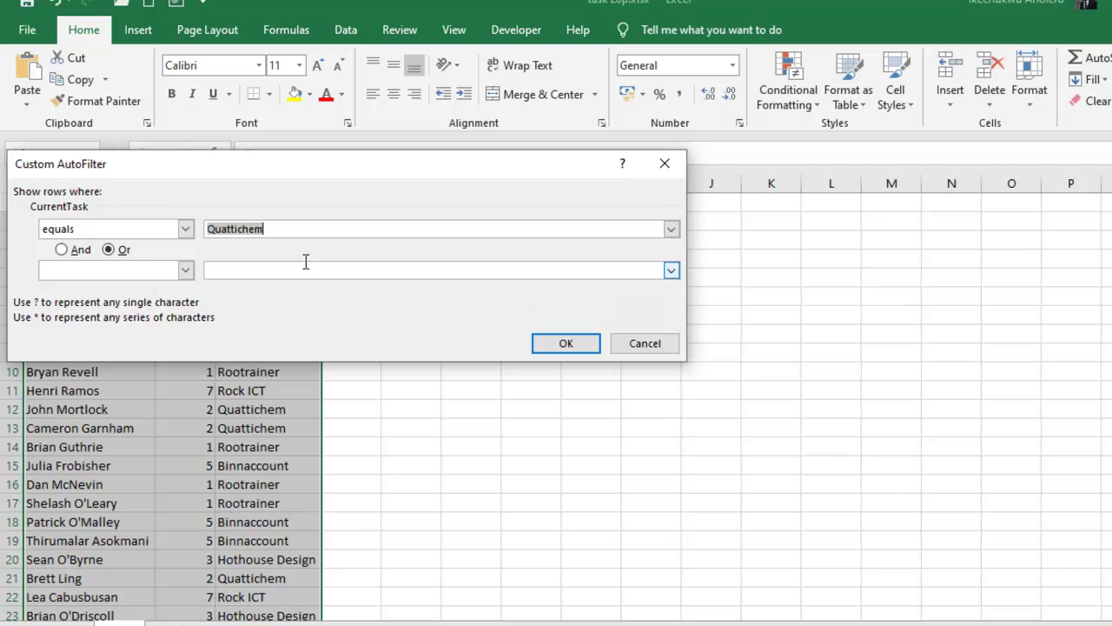
Add a second 'equals Hothouse Design' condition and apply the filter.
{"action": "left_click", "coordinate": [77, 273]}
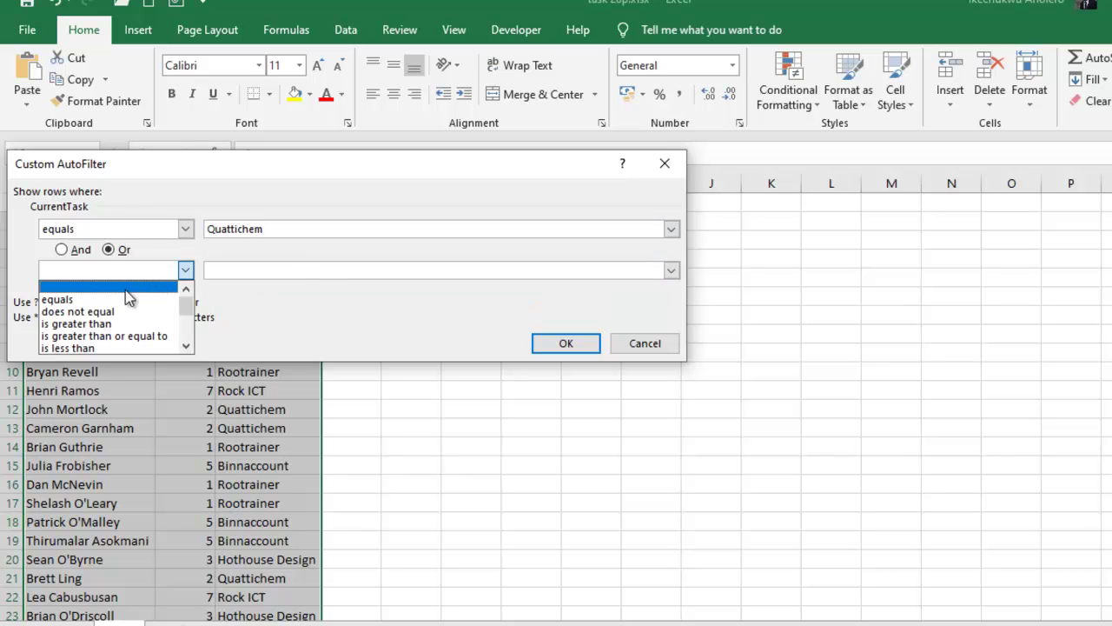
{"action": "left_click", "coordinate": [119, 299]}
{"action": "left_click", "coordinate": [351, 268]}
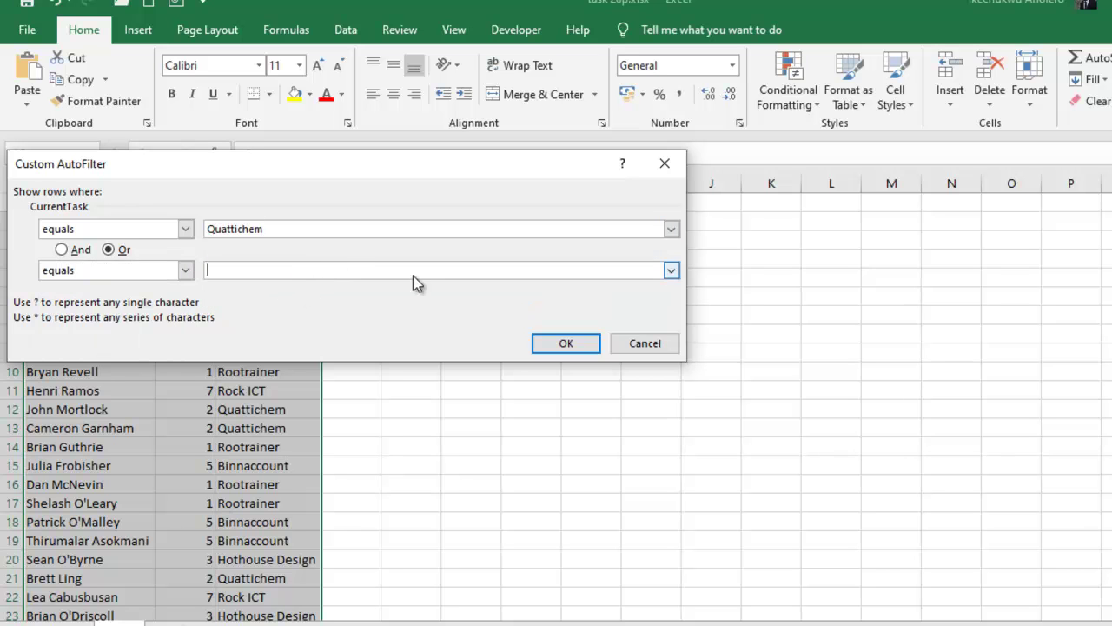
{"action": "left_click", "coordinate": [671, 271]}
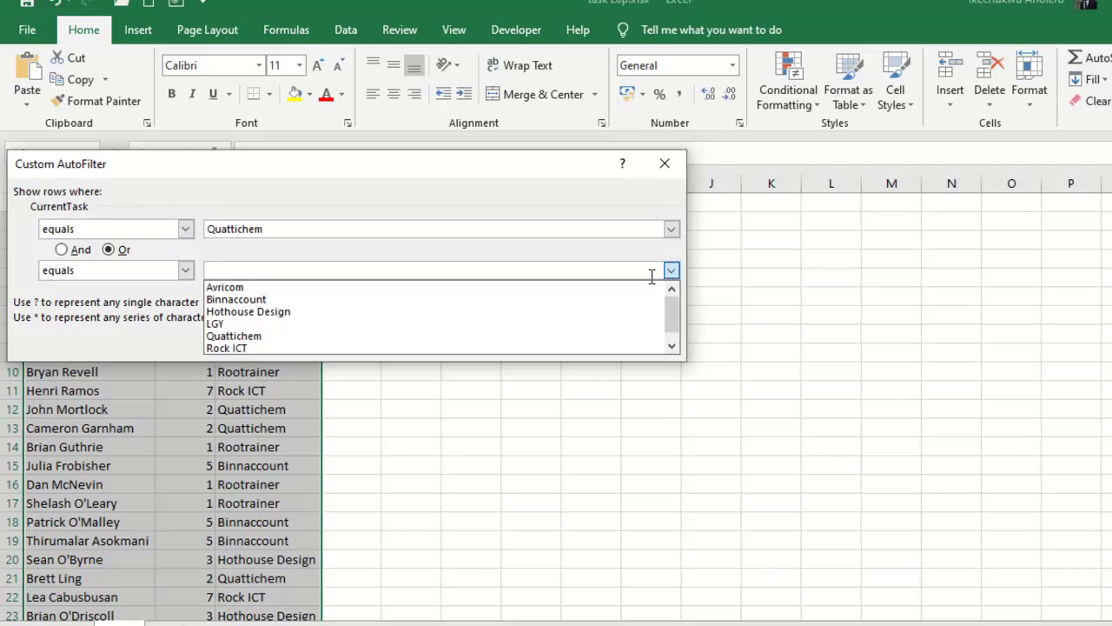
{"action": "left_click", "coordinate": [351, 311]}
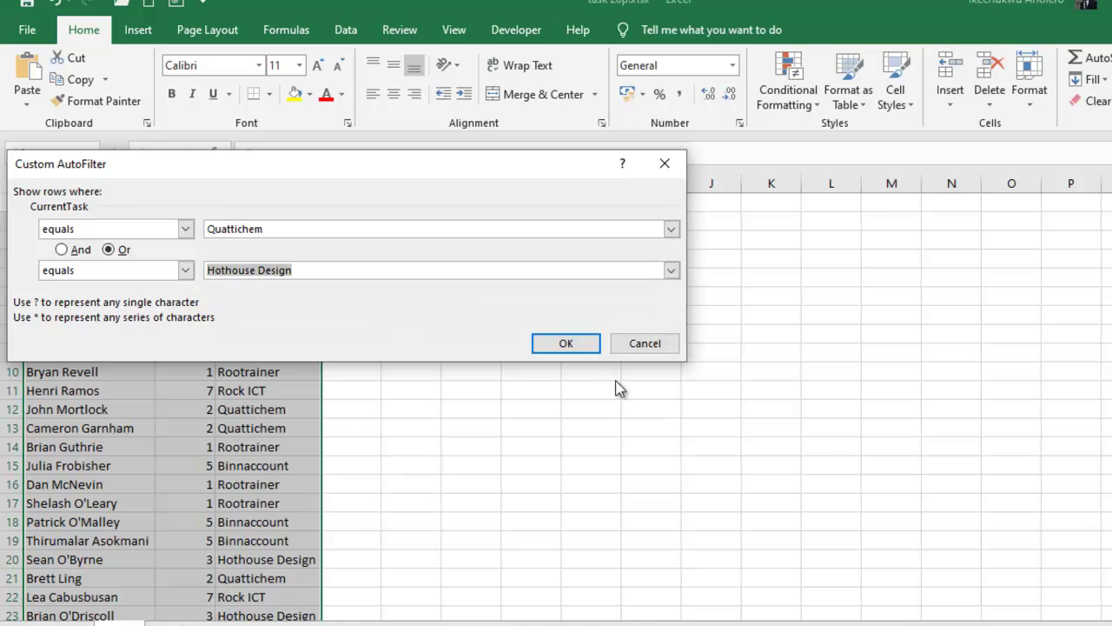
{"action": "left_click", "coordinate": [566, 344]}
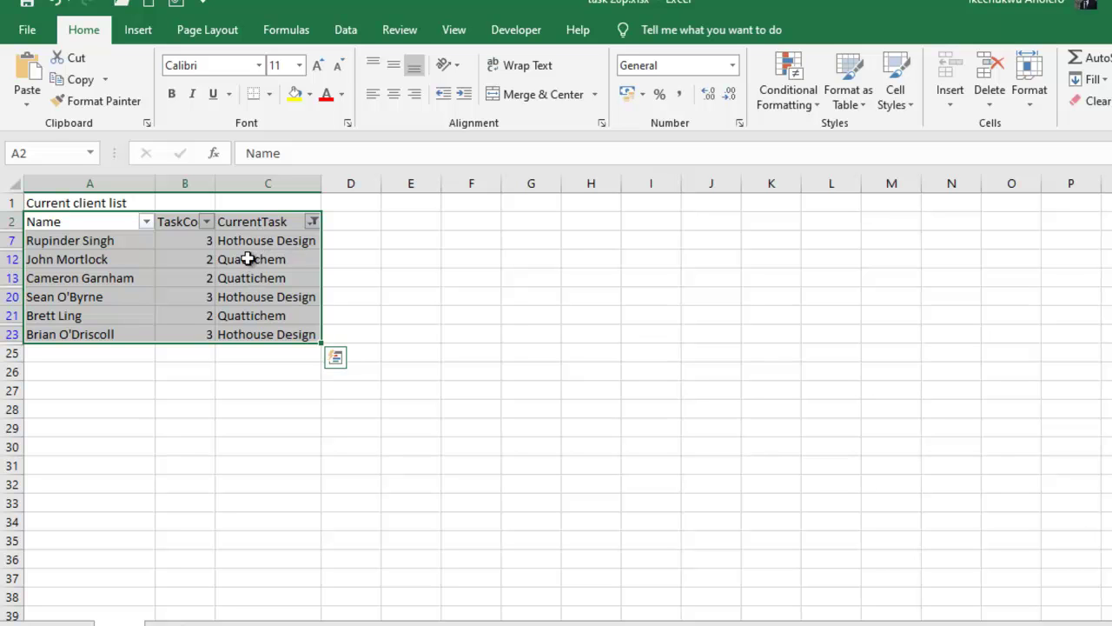
Check the filtered tasks and the names in A12 and A20, then open the Name filter.
{"action": "left_click_drag", "start_coordinate": [257, 244], "coordinate": [265, 334]}
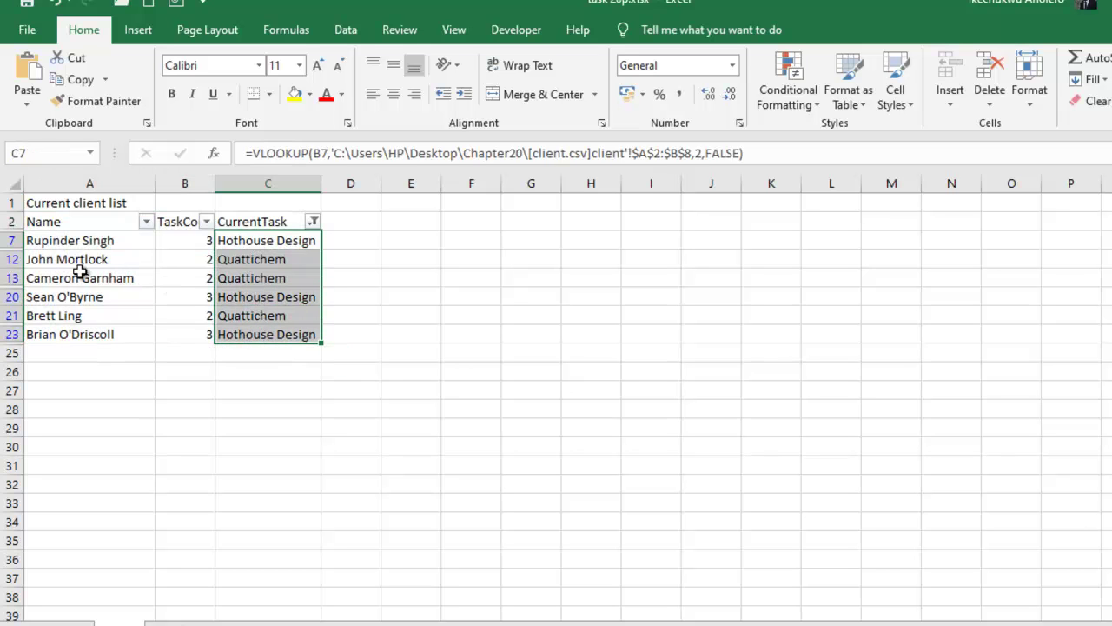
{"action": "left_click", "coordinate": [41, 260]}
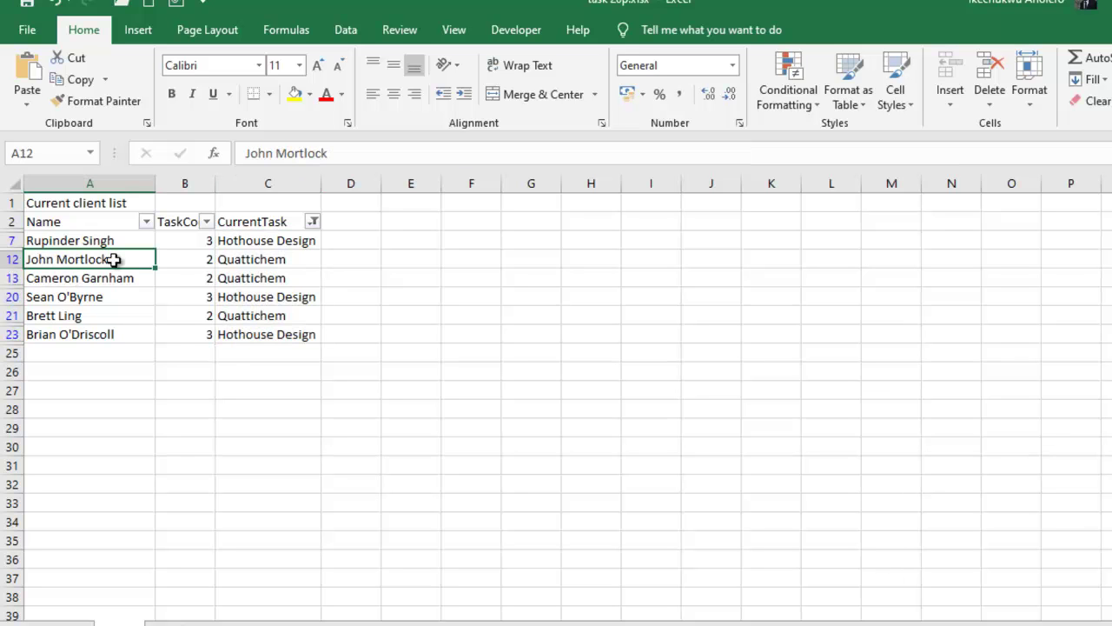
{"action": "left_click", "coordinate": [90, 297]}
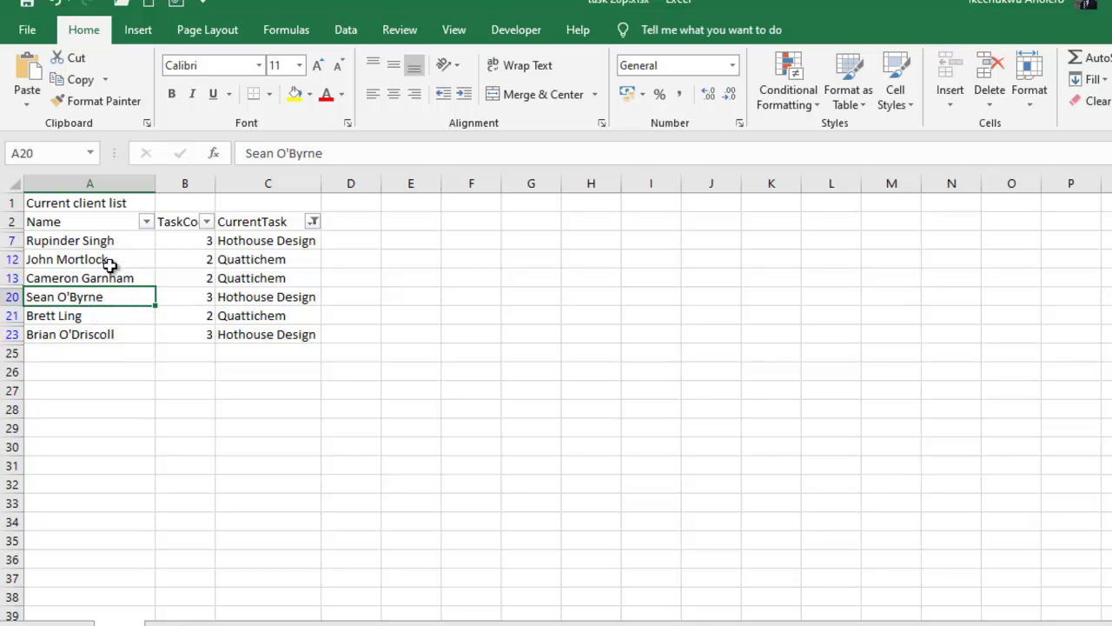
{"action": "left_click", "coordinate": [146, 222]}
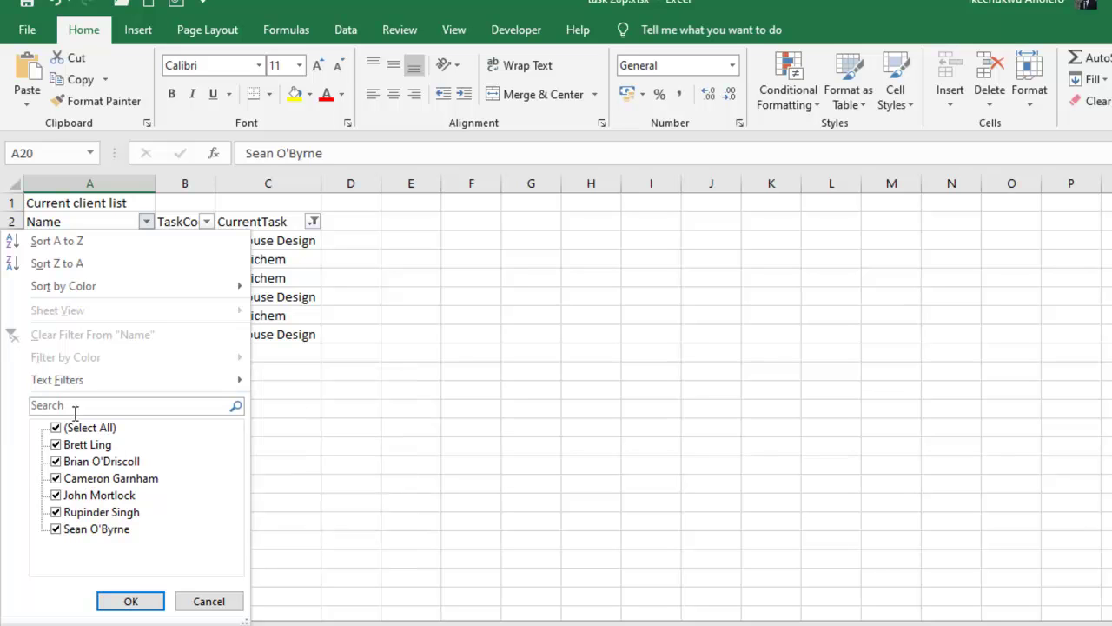
{"action": "mouse_move", "coordinate": [58, 380]}
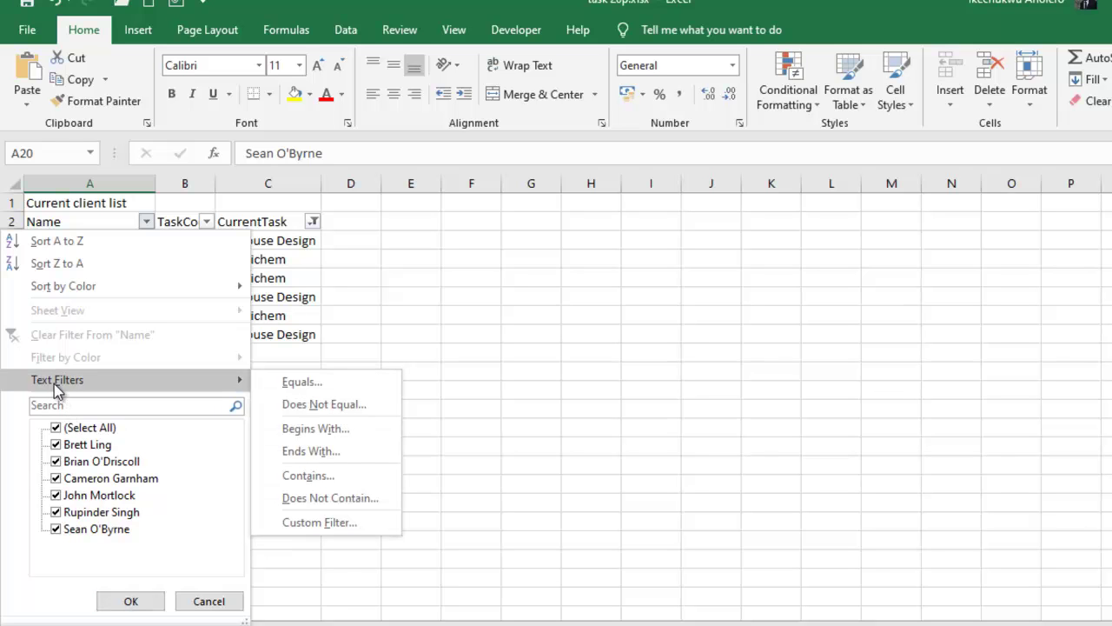
Start a Name custom filter where the name does not equal the client in A12.
{"action": "left_click", "coordinate": [295, 522]}
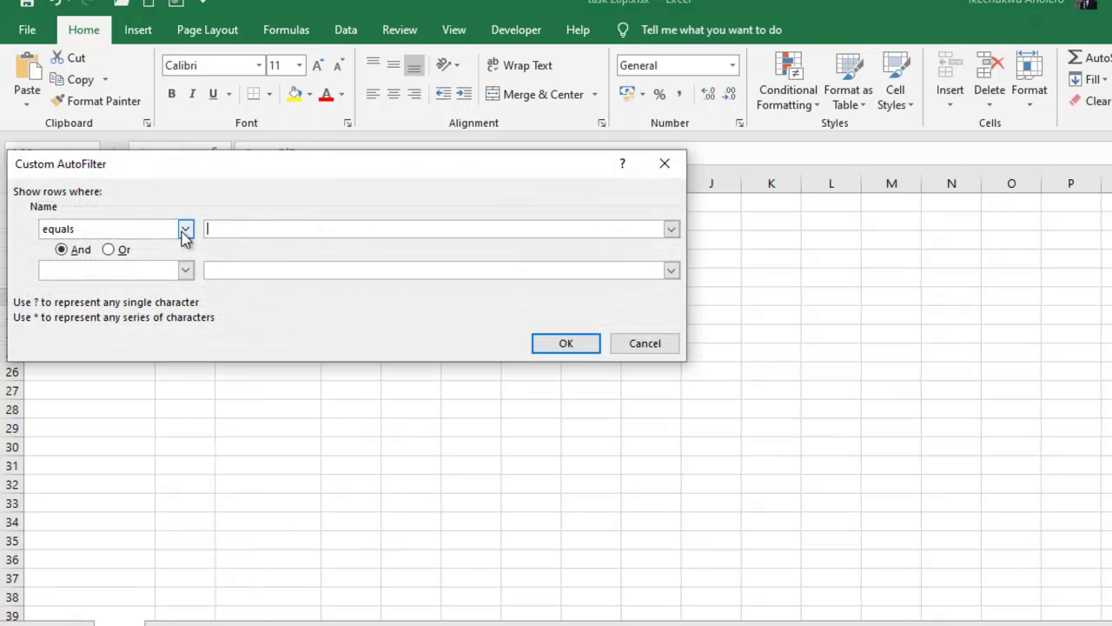
{"action": "left_click", "coordinate": [185, 231]}
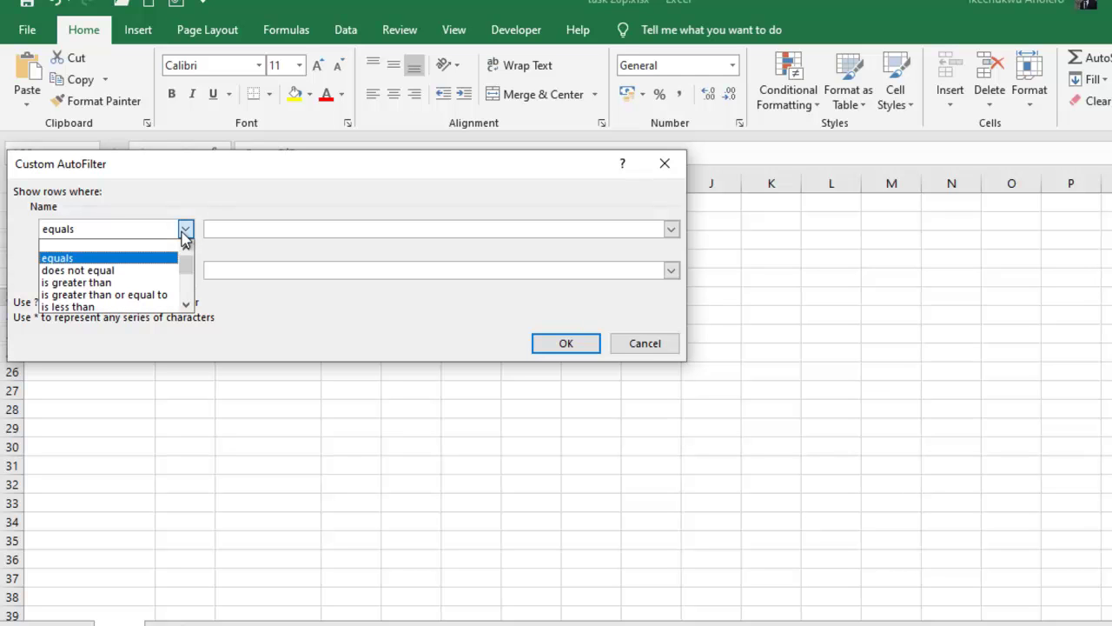
{"action": "left_click", "coordinate": [161, 271]}
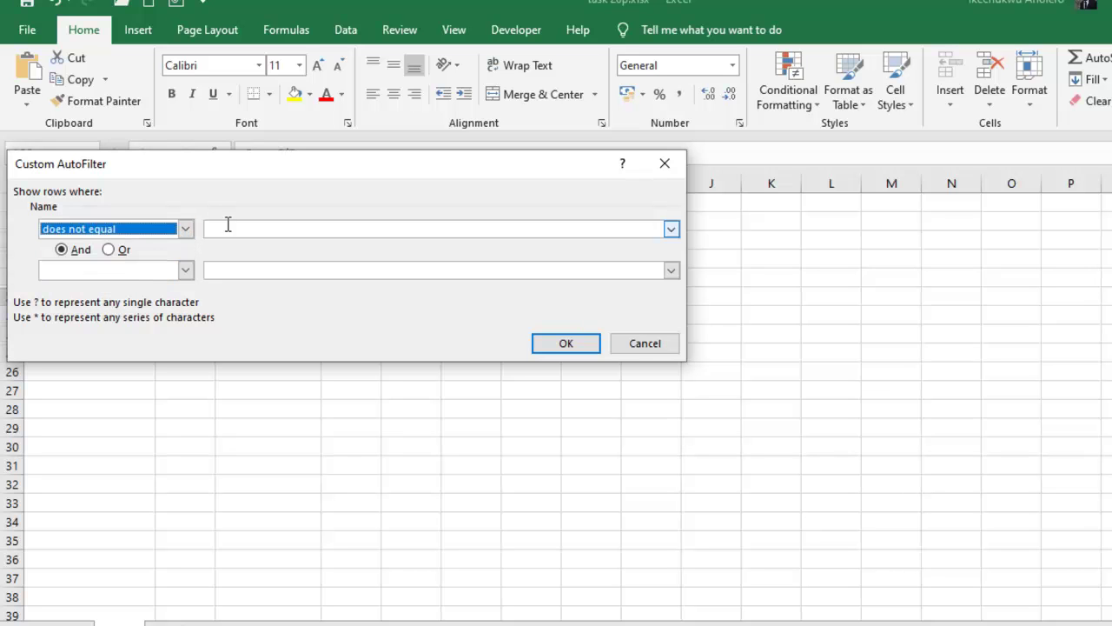
{"action": "left_click", "coordinate": [240, 225]}
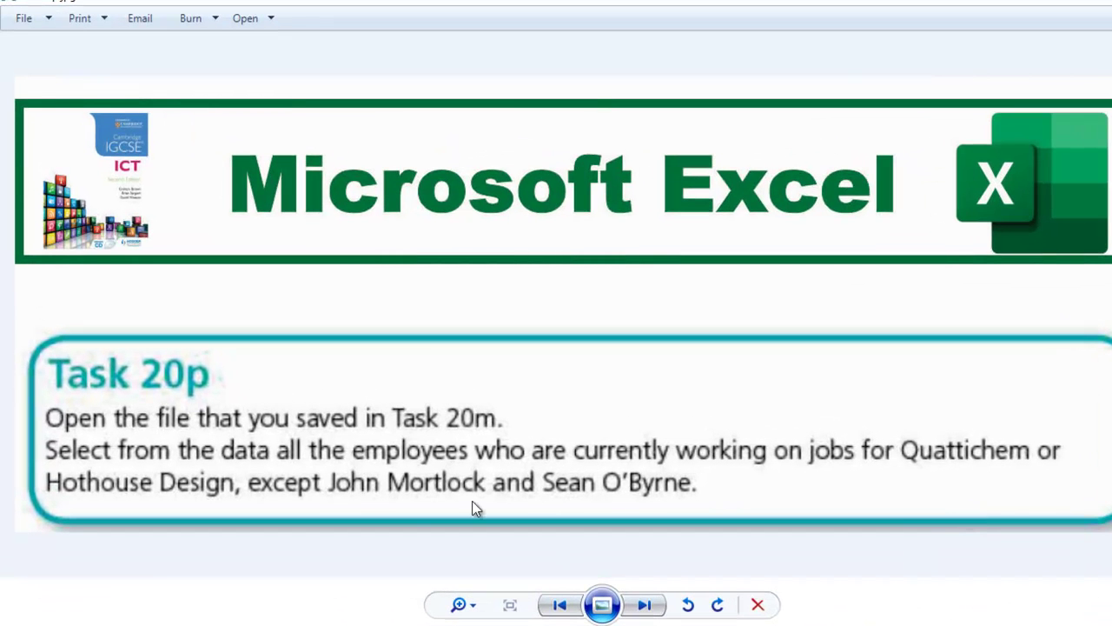
{"action": "left_click", "coordinate": [529, 599]}
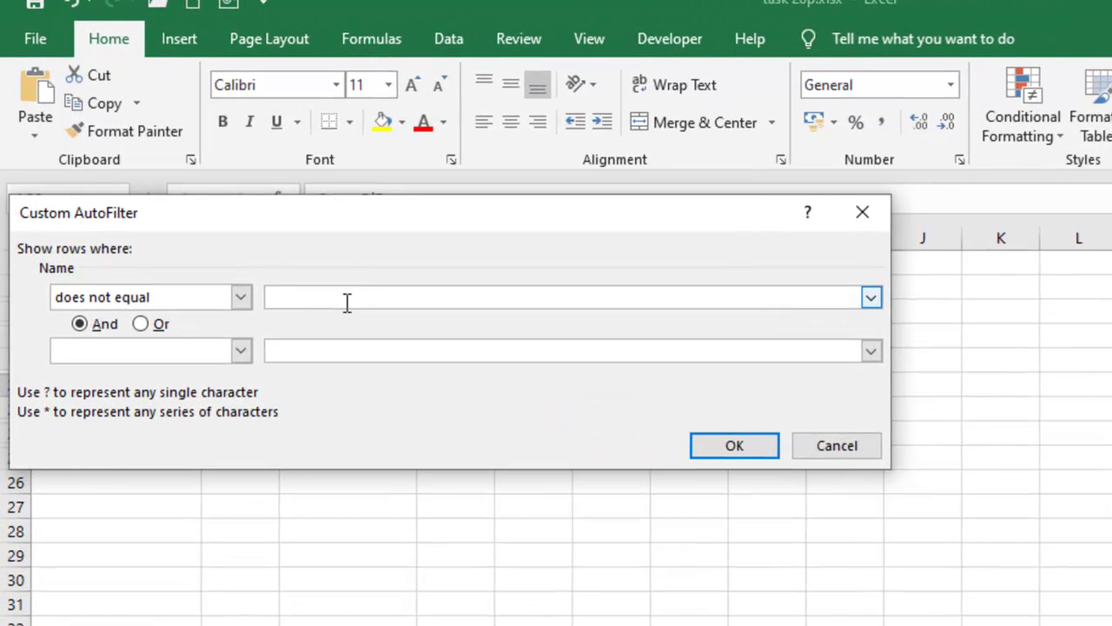
{"action": "type", "text": "j"}
{"action": "left_click", "coordinate": [871, 297]}
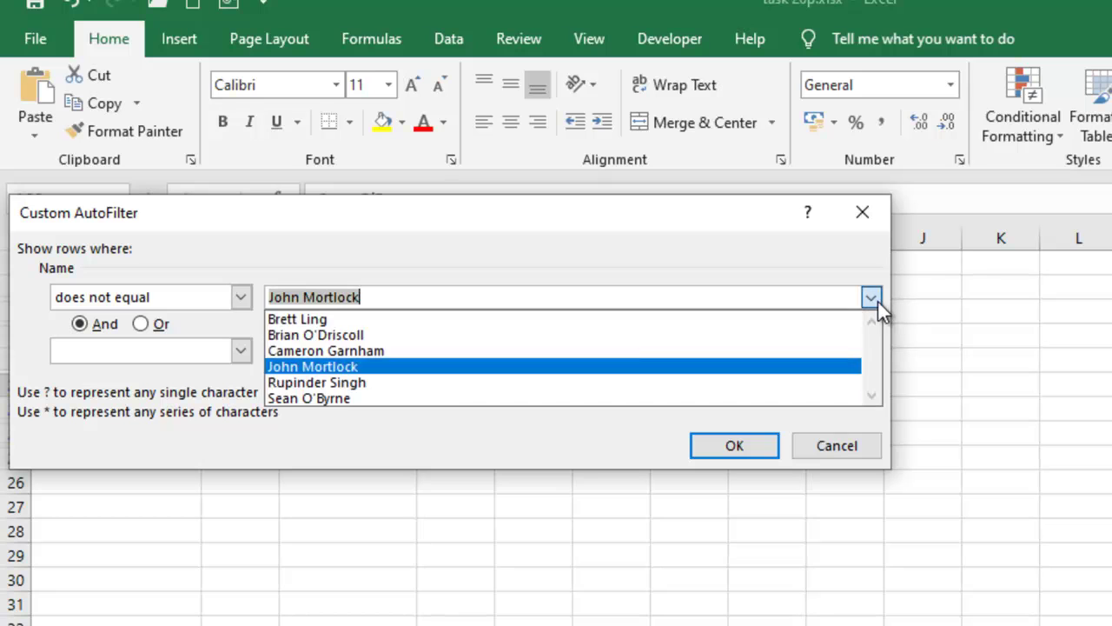
{"action": "left_click", "coordinate": [444, 364]}
Add an And 'does not equal' condition for the client in A20 and apply it.
{"action": "left_click", "coordinate": [168, 354]}
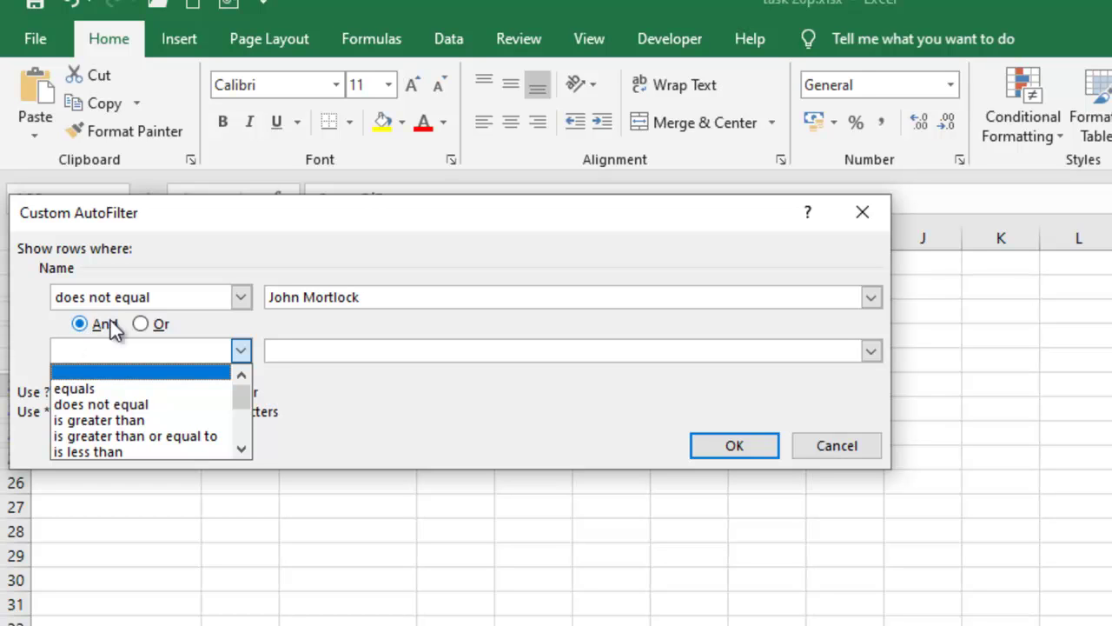
{"action": "left_click", "coordinate": [123, 402]}
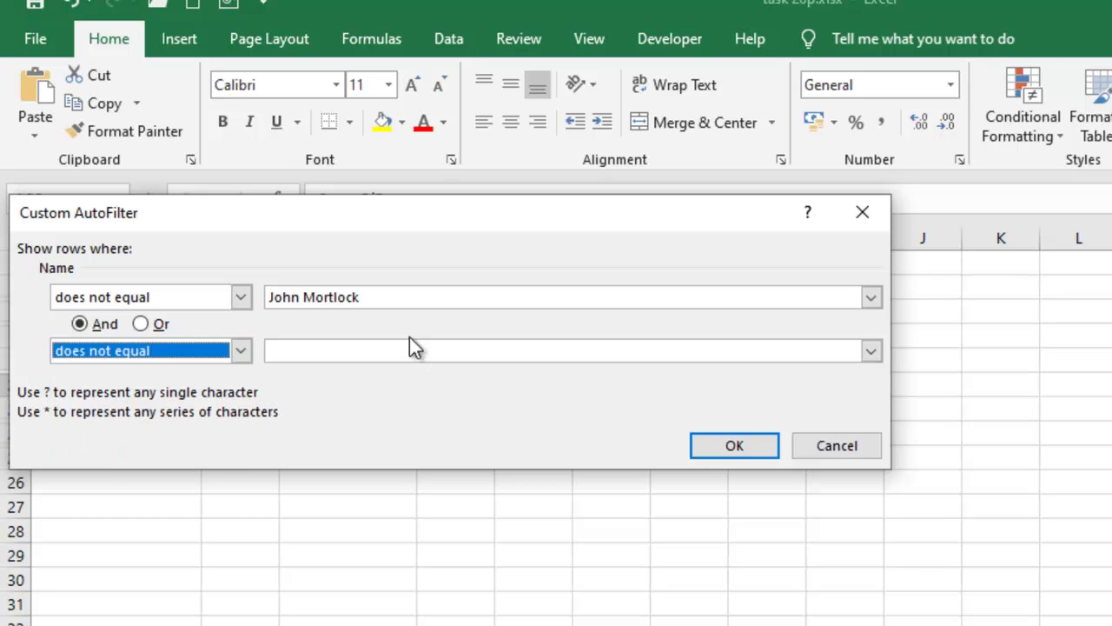
{"action": "left_click", "coordinate": [401, 355]}
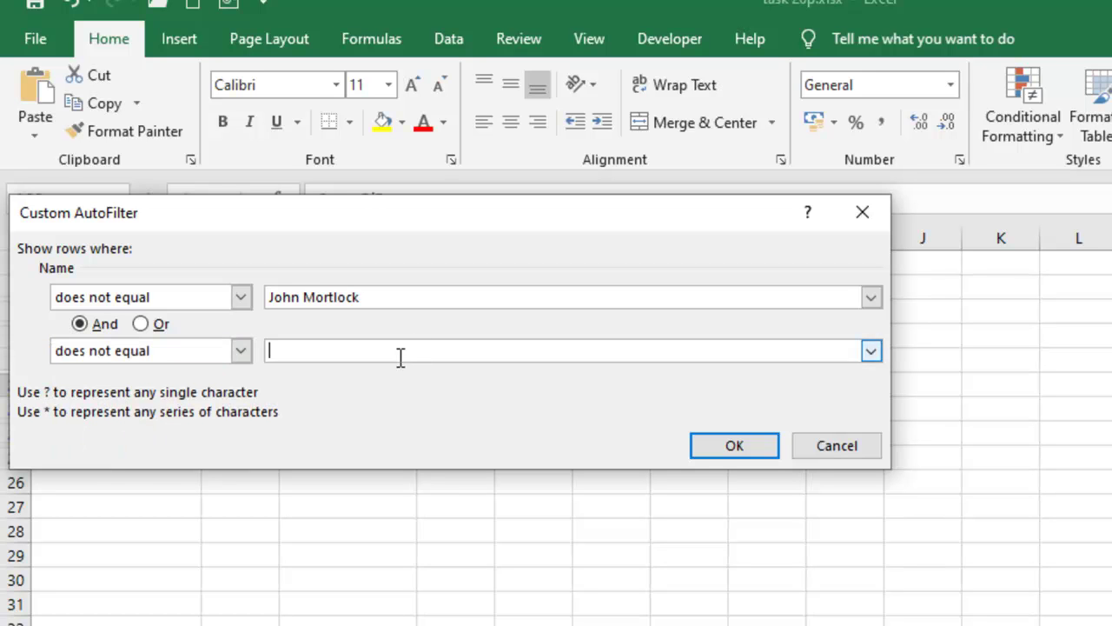
{"action": "type", "text": "se"}
{"action": "left_click", "coordinate": [871, 350]}
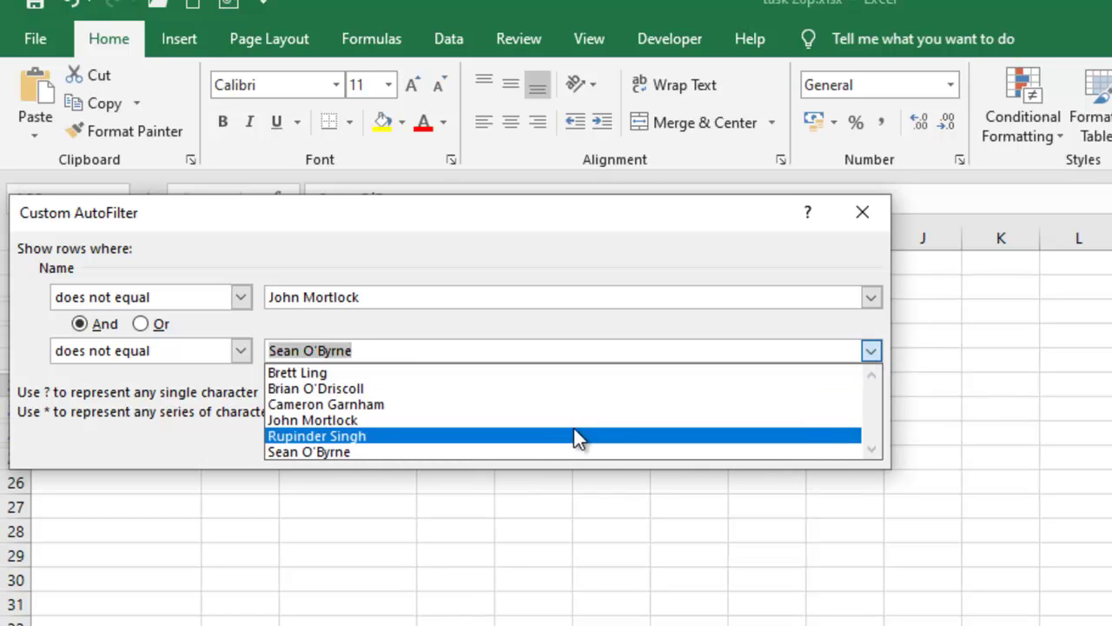
{"action": "left_click", "coordinate": [507, 450]}
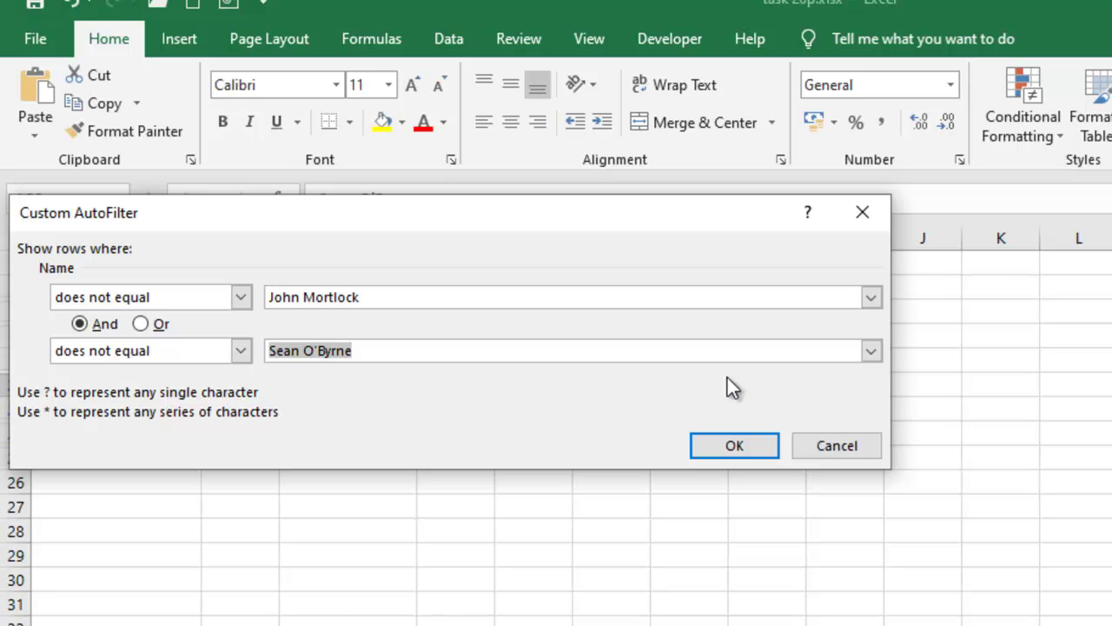
{"action": "left_click", "coordinate": [734, 450]}
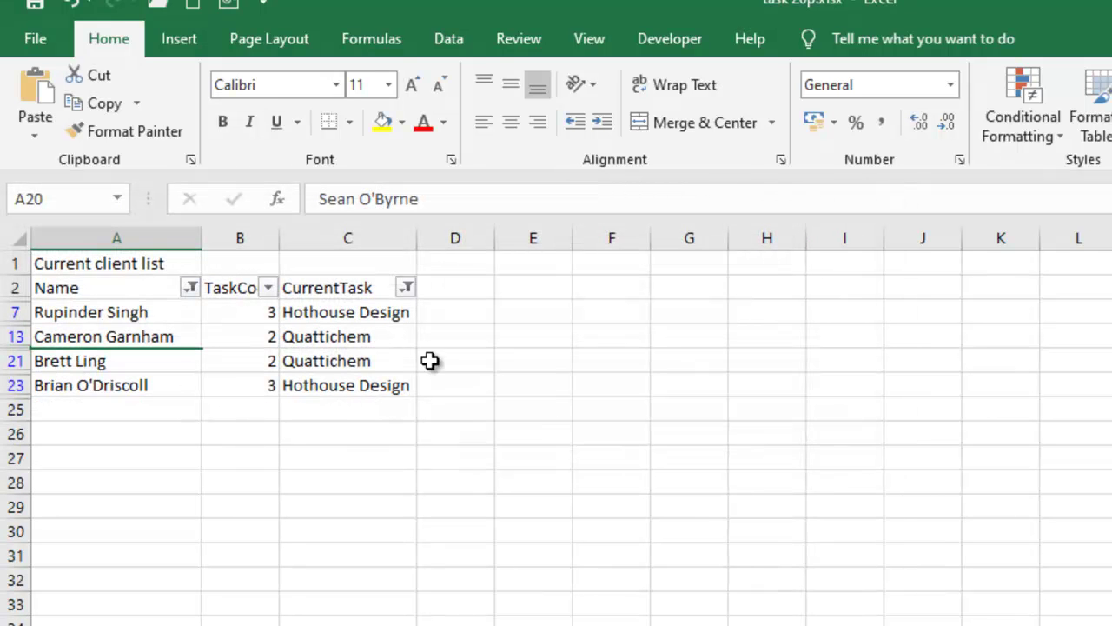
{"action": "mouse_move", "coordinate": [87, 314]}
{"action": "left_mouse_down"}
{"action": "mouse_move", "coordinate": [298, 333]}
{"action": "mouse_move", "coordinate": [305, 384]}
{"action": "left_mouse_up"}
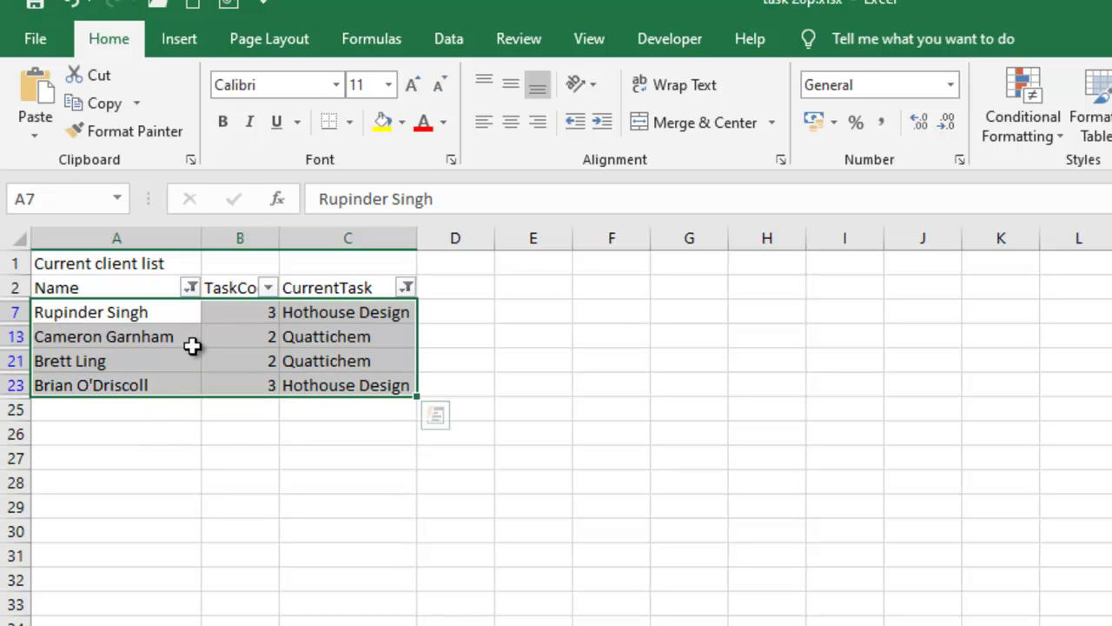
{"action": "left_click", "coordinate": [263, 316]}
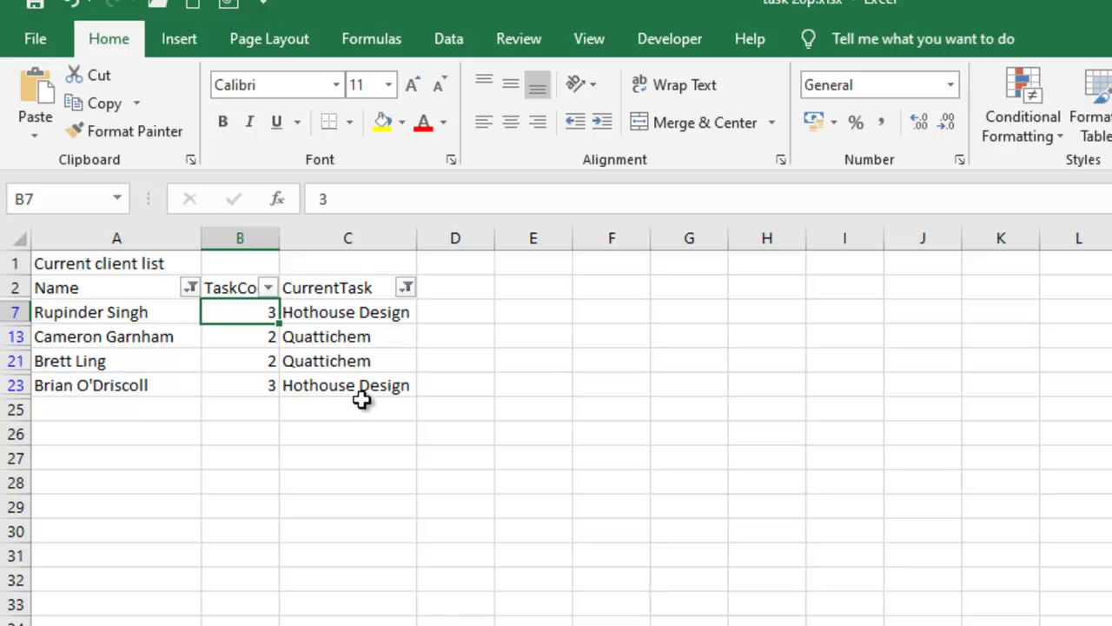